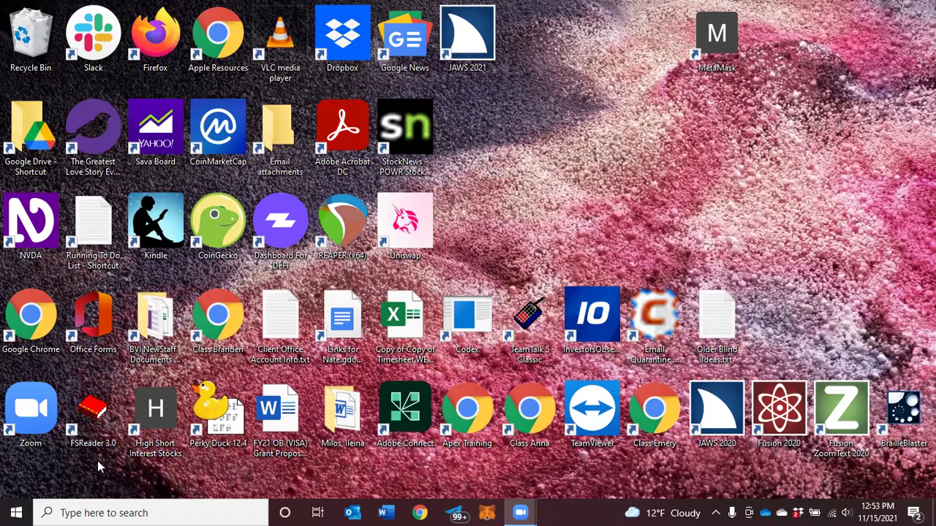
- Switch to a blank Word document and search the online pictures for "Black Lab"
key("super+2")
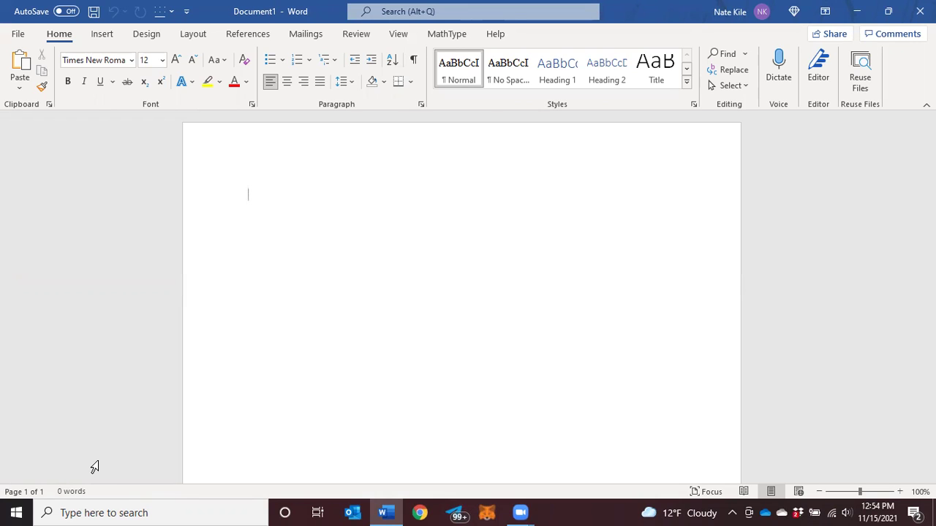
key("alt+n")
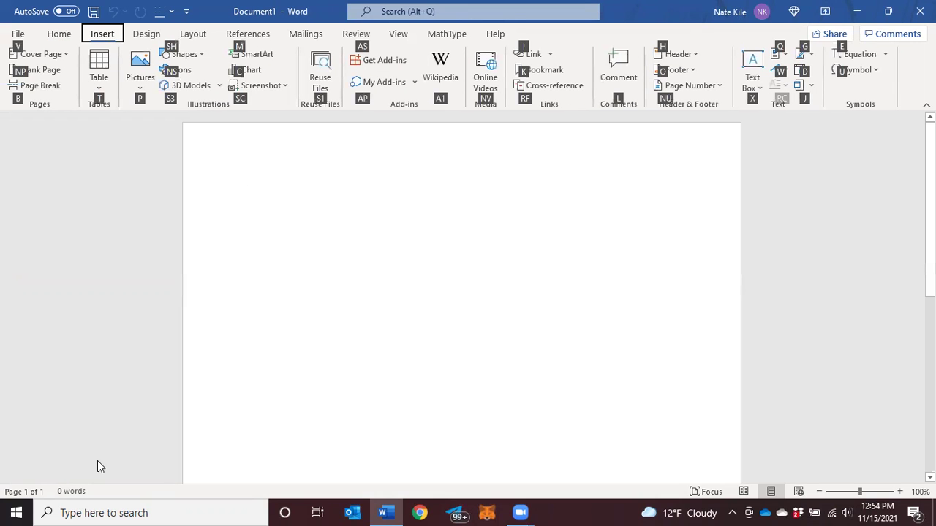
key("p")
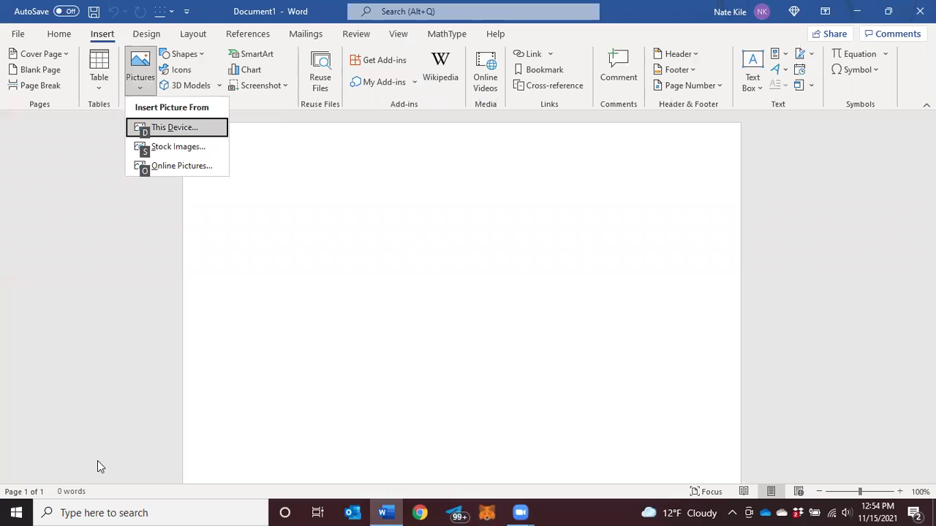
key("o")
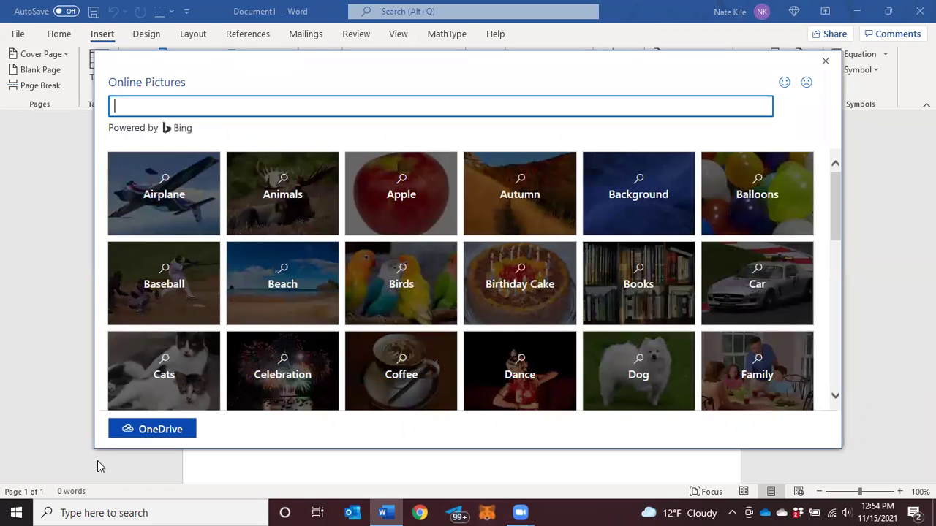
key("Tab")
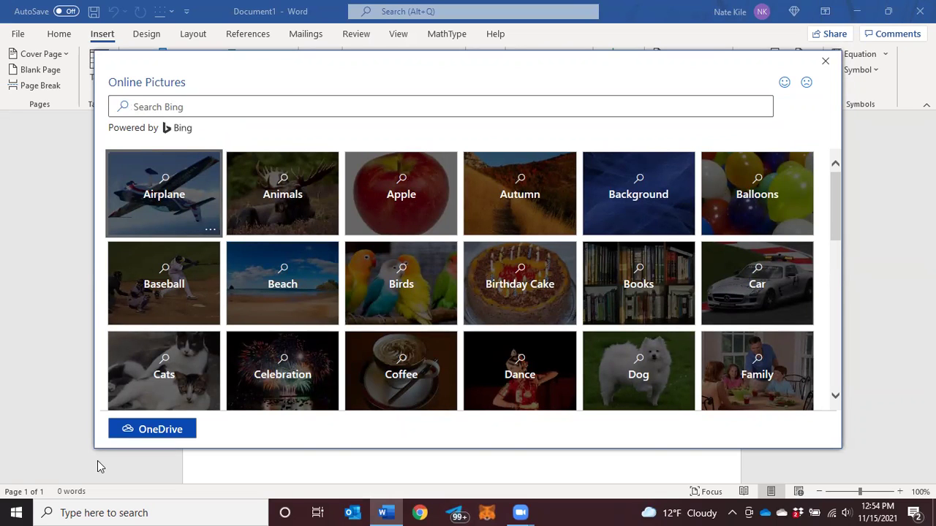
key("shift+Tab")
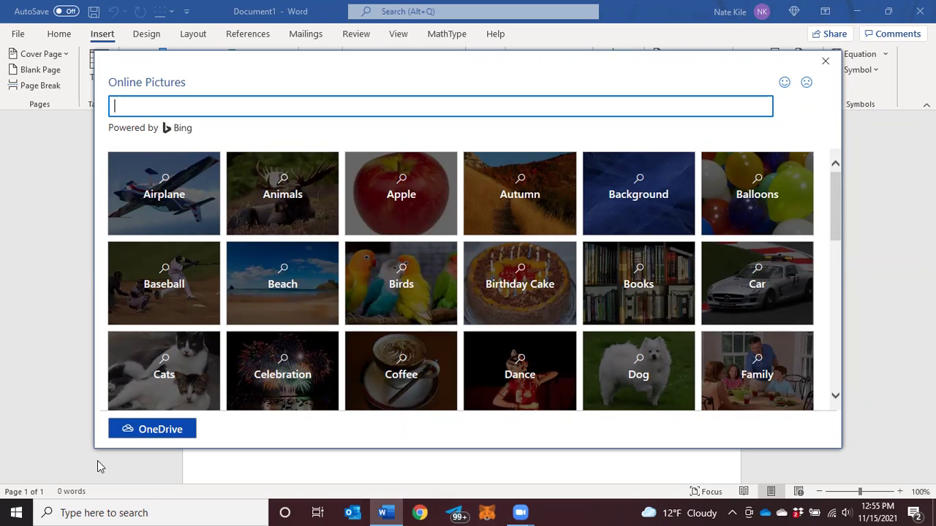
type("Black Lab")
key("Return")
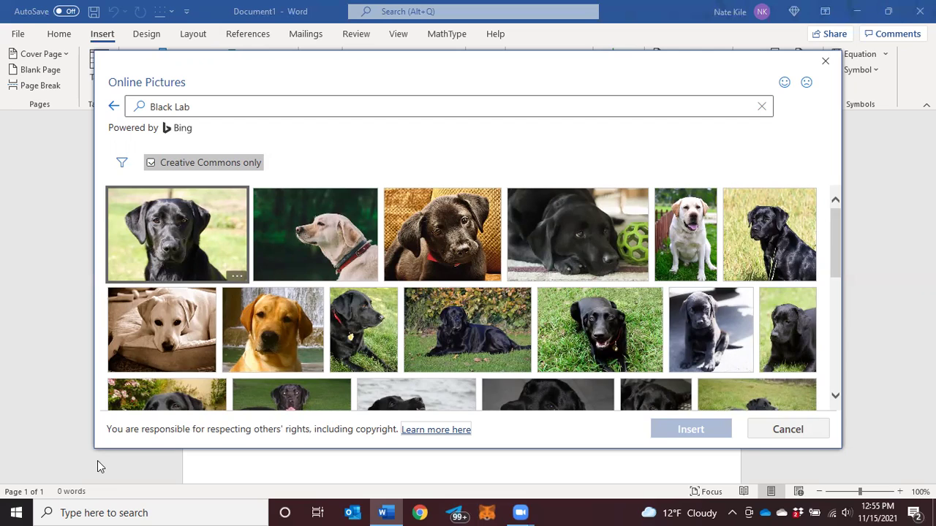
- Insert the online picture of the black Lab puppy with a red collar on the golden couch into the document
key("Down")
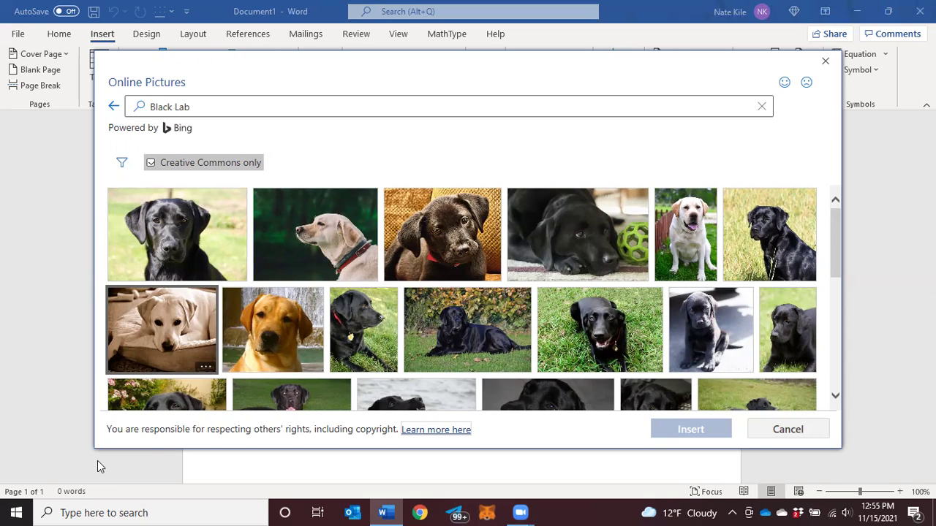
key("Up")
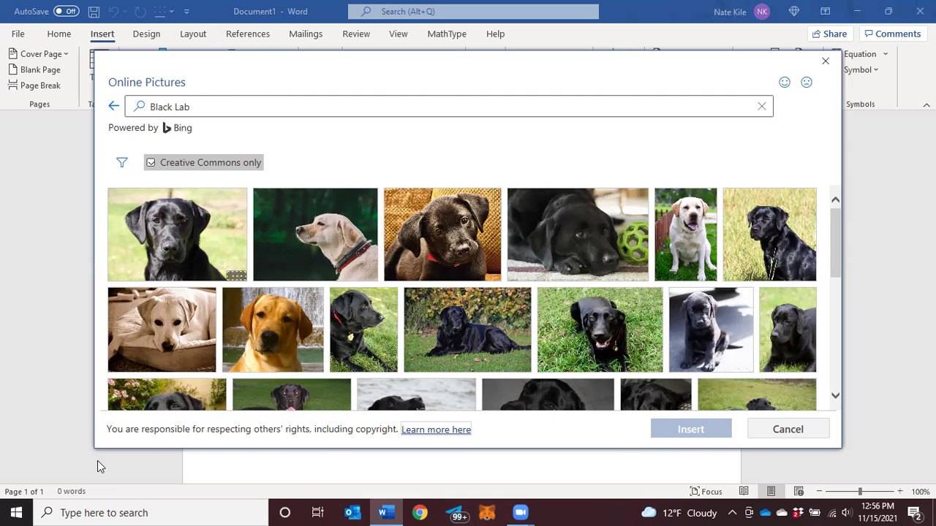
key("Right")
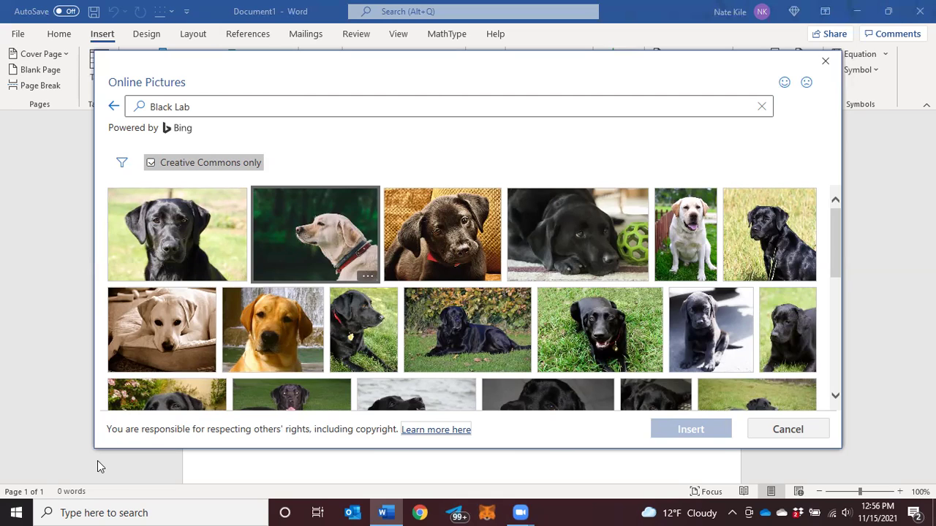
key("Tab")
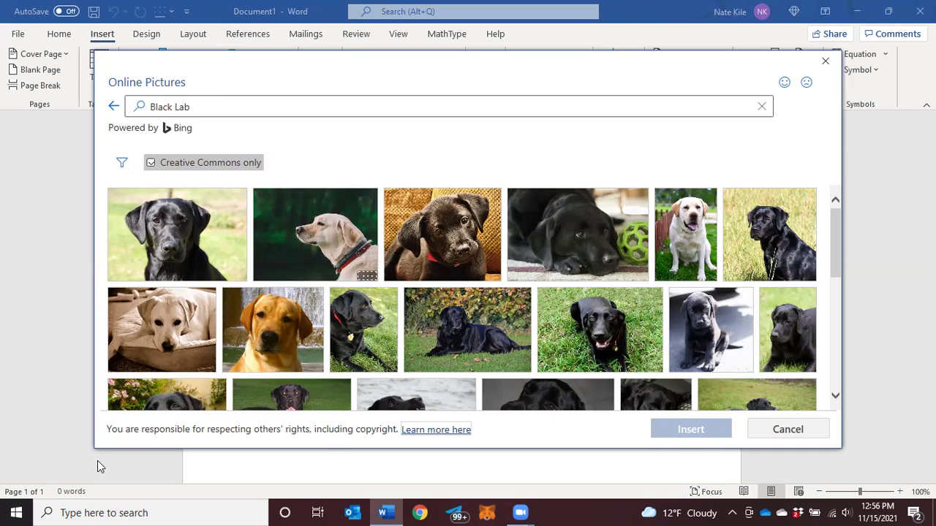
key("Tab")
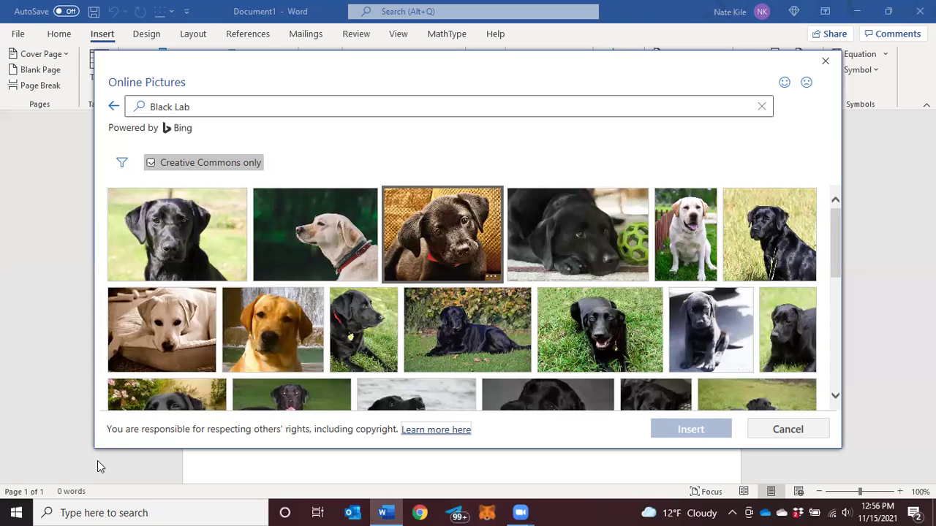
key("space")
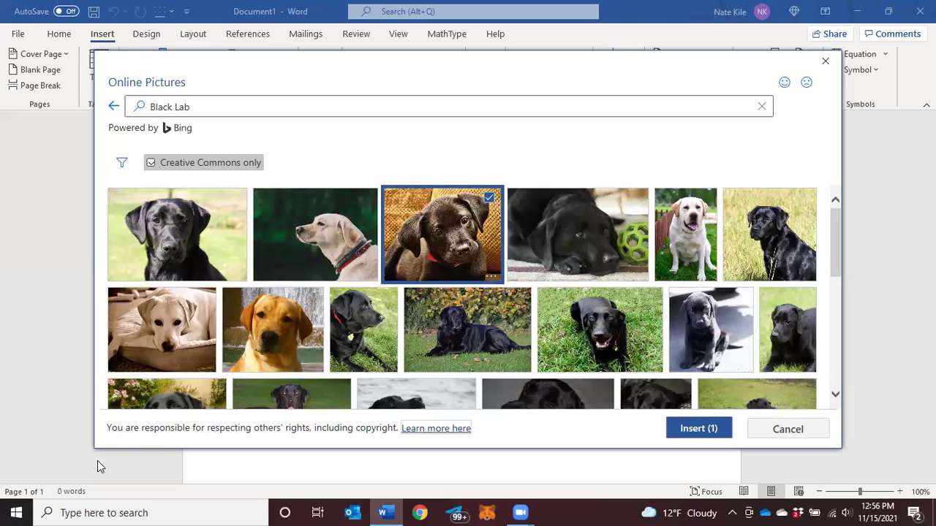
key("Tab")
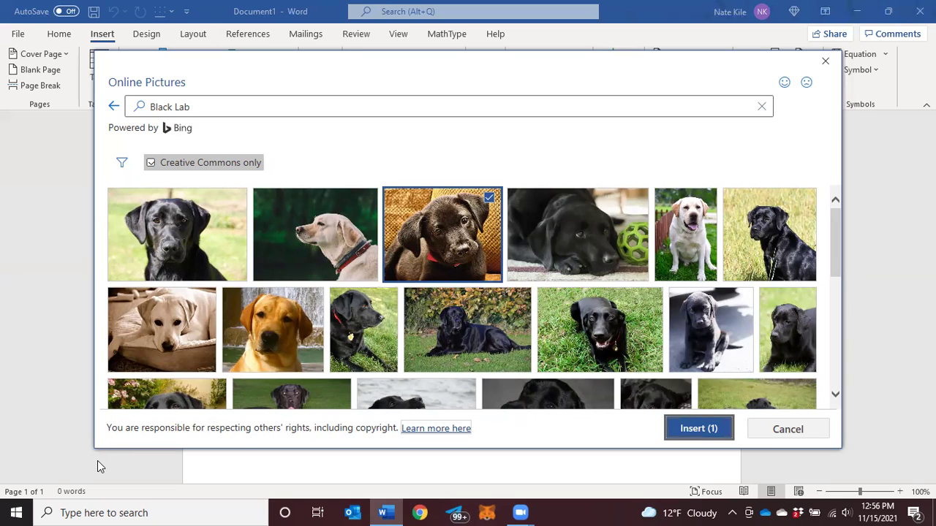
key("Return")
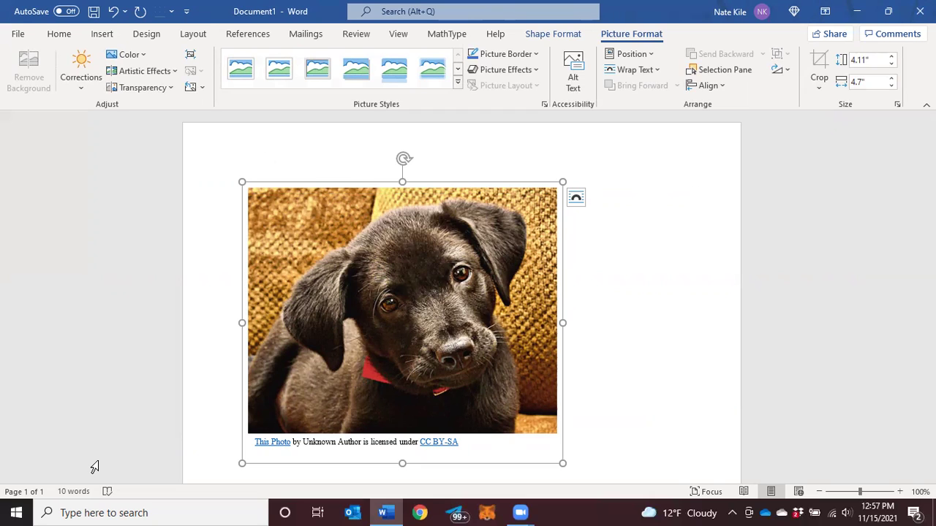
left_click(575, 198)
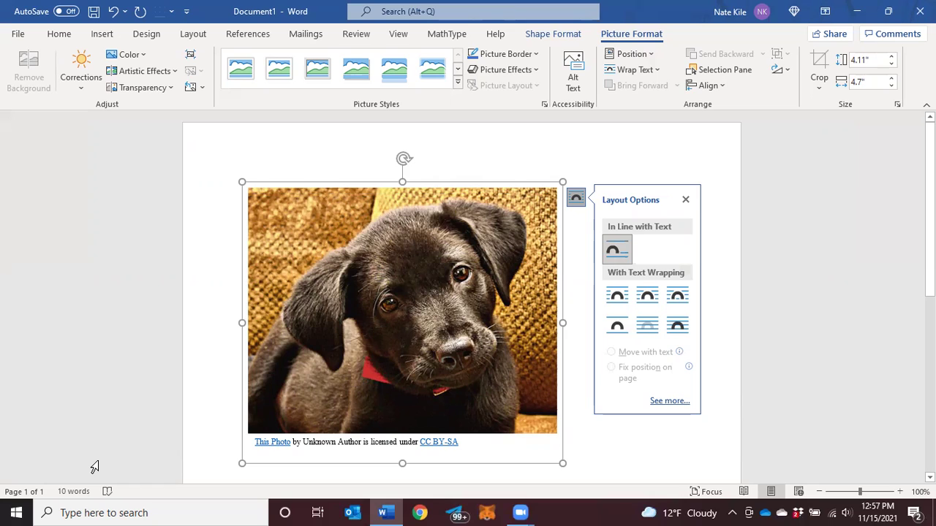
key("Escape")
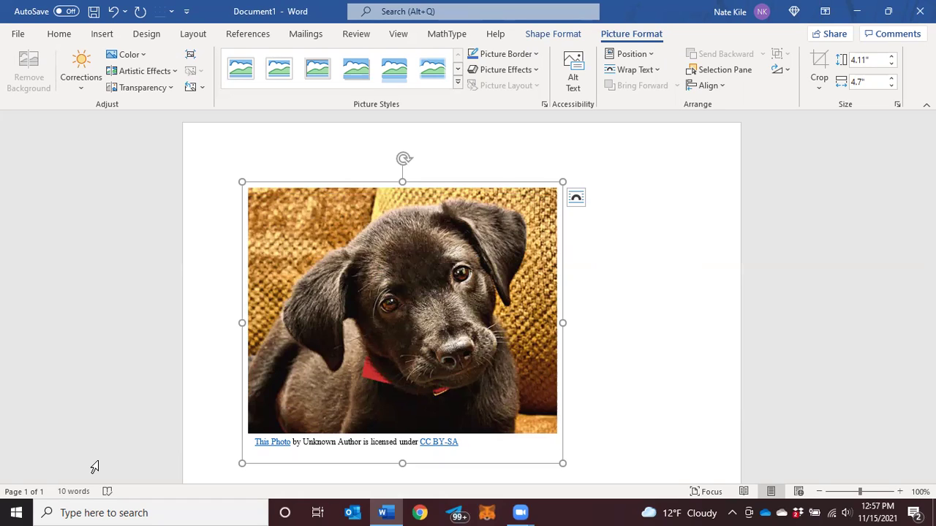
right_click(96, 465)
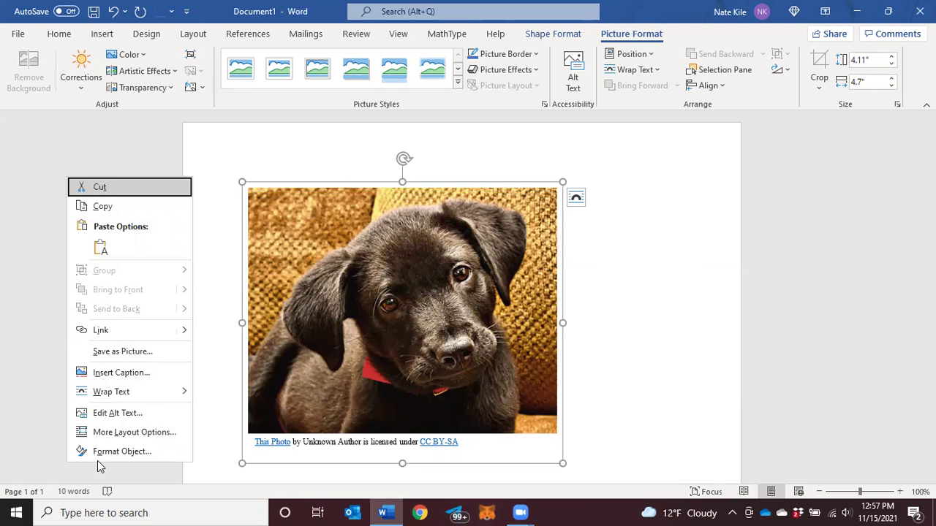
key("Down")
key("Down")
key("Return")
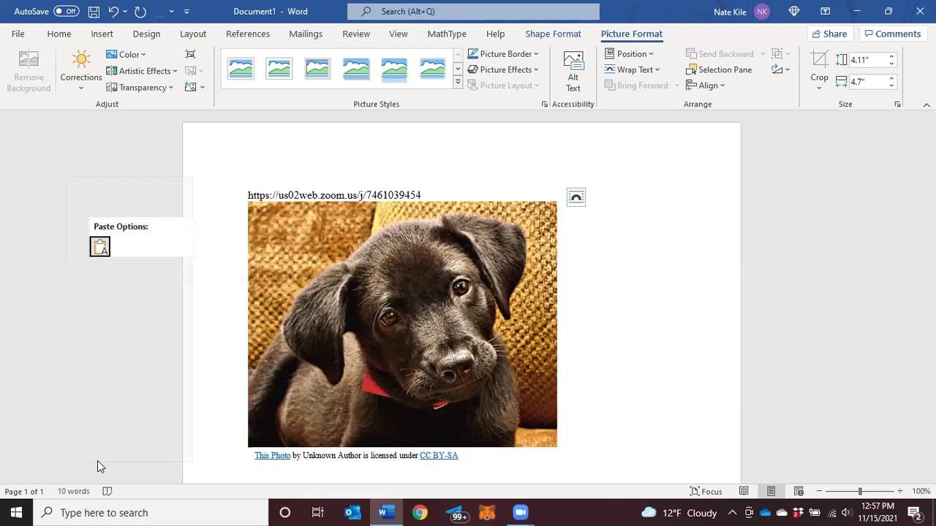
key("ctrl+z")
- Save the inserted puppy picture as a PNG file named Black Lab in the Pictures folder, and deselect it
right_click(97, 460)
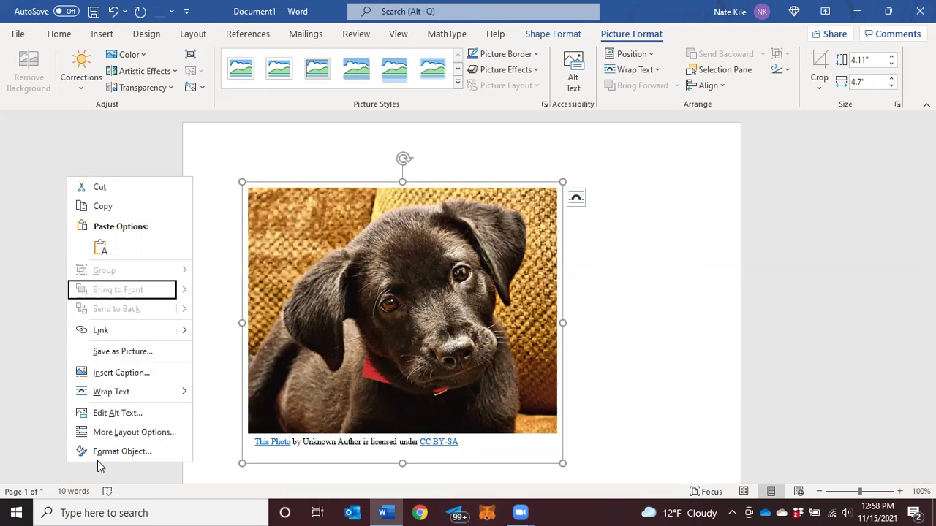
key("Down")
key("Down")
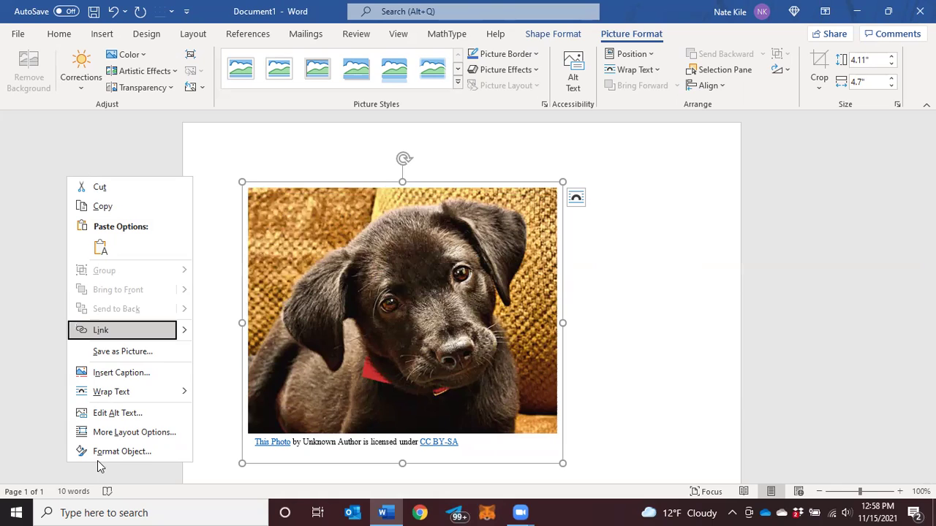
key("Down")
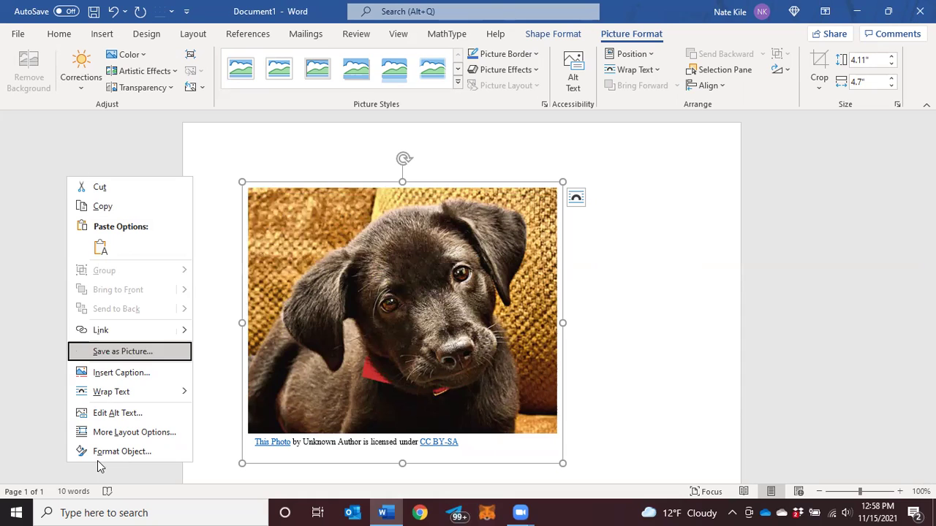
key("Return")
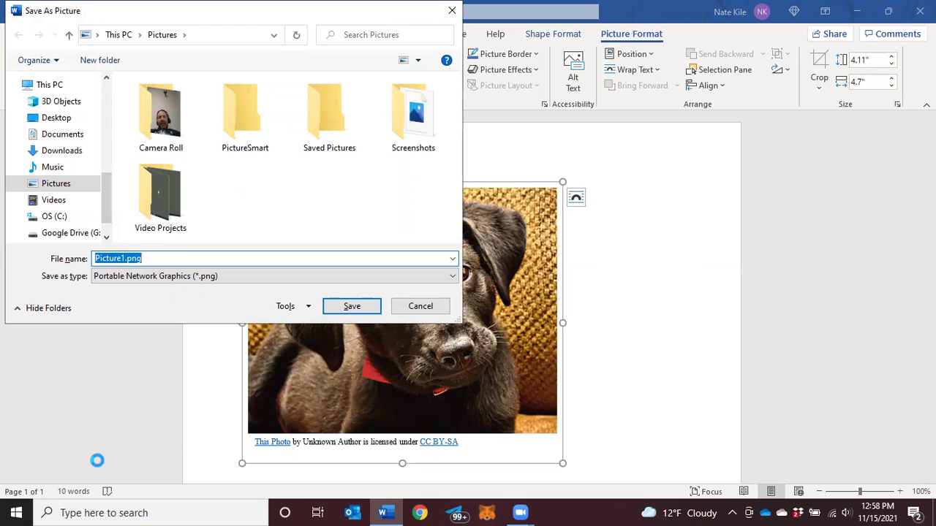
type("Blac")
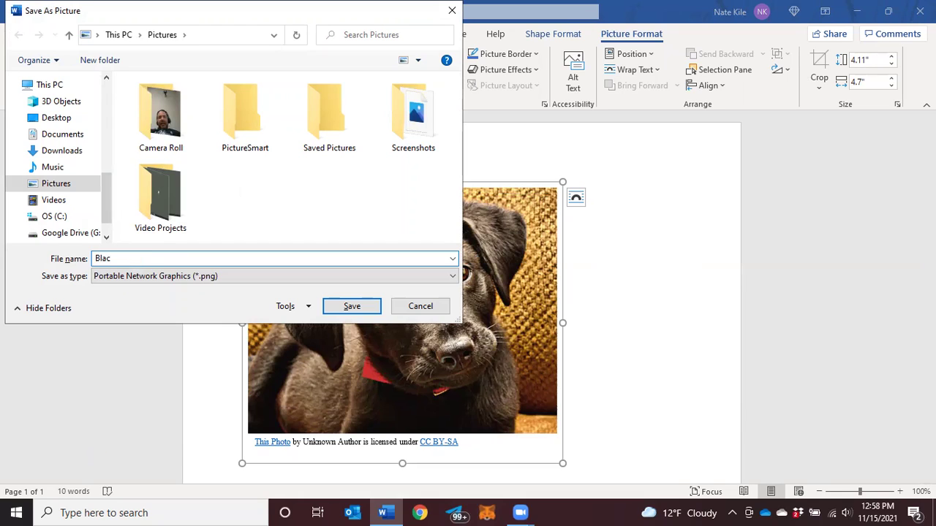
type("k Lab")
key("Tab")
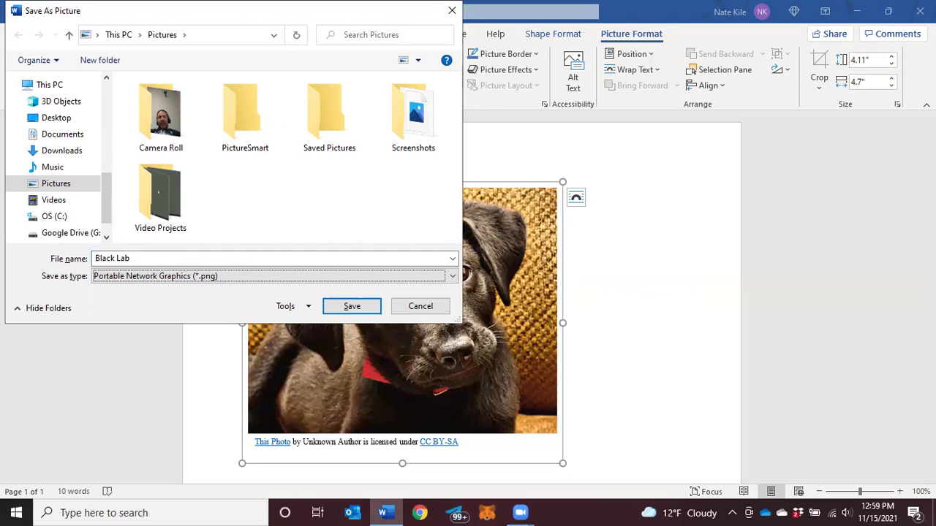
key("alt+d")
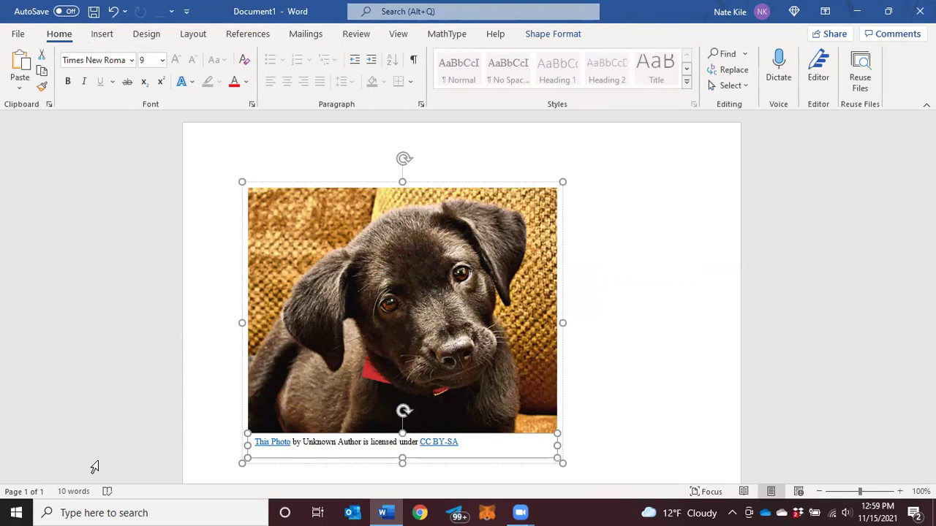
key("Escape")
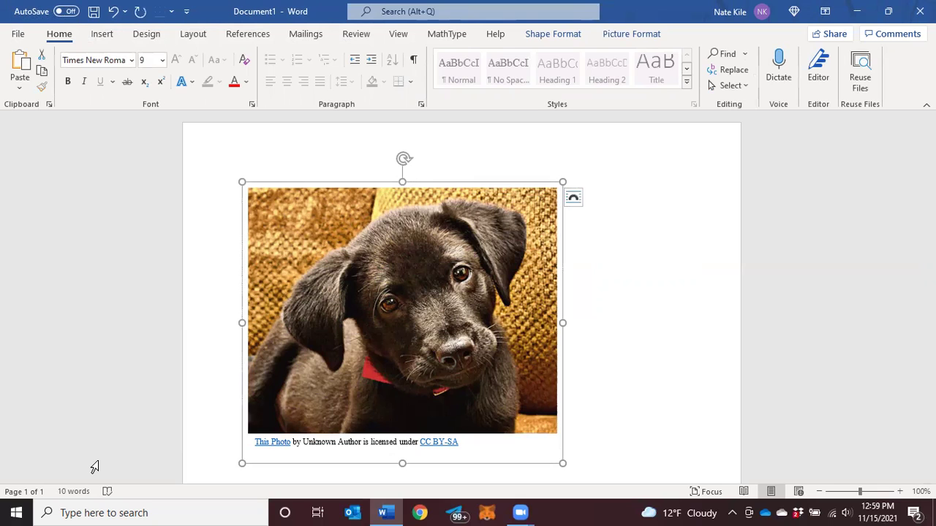
key("Escape")
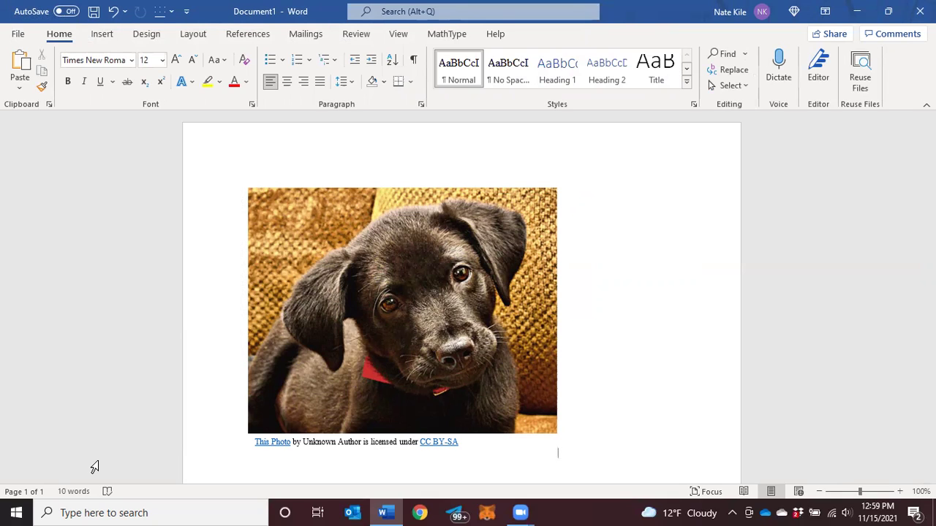
- Switch to File Explorer, go to the Pictures folder and try to open Black Lab.png
key("super+e")
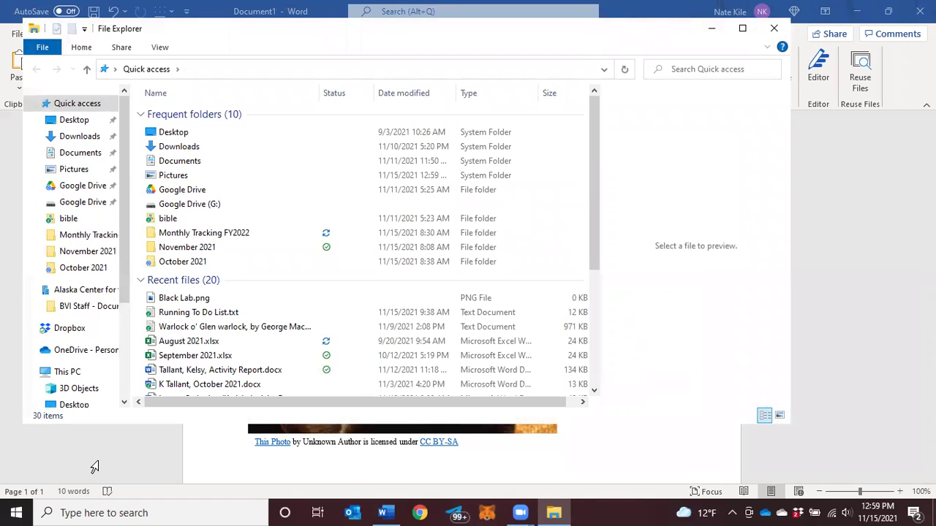
key("p")
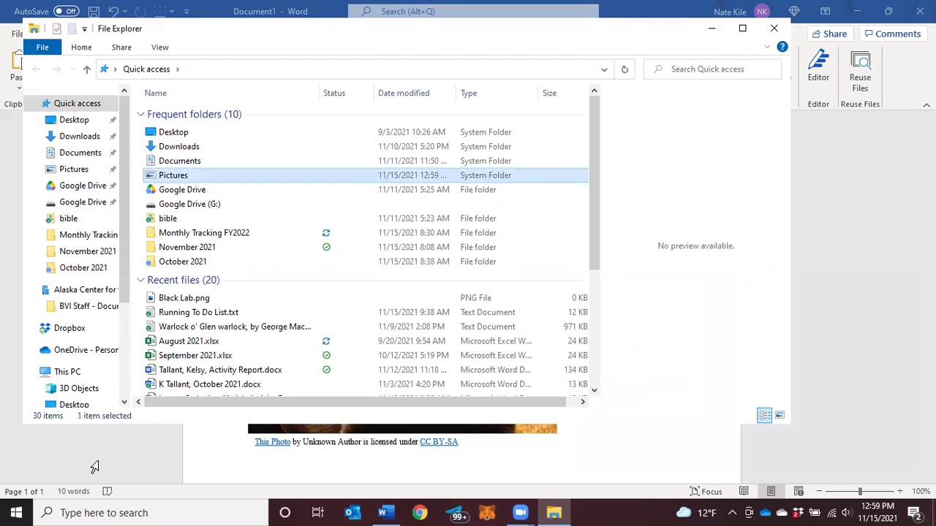
key("Return")
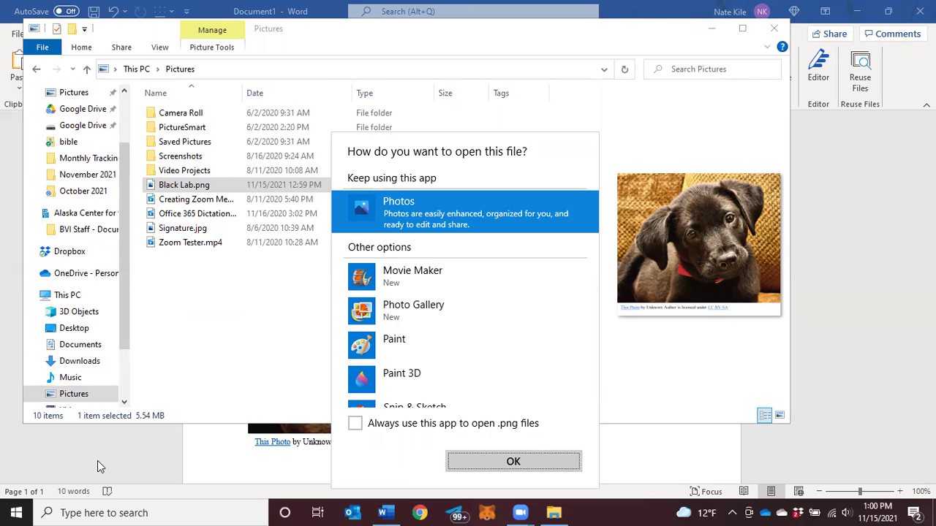
key("alt+Tab")
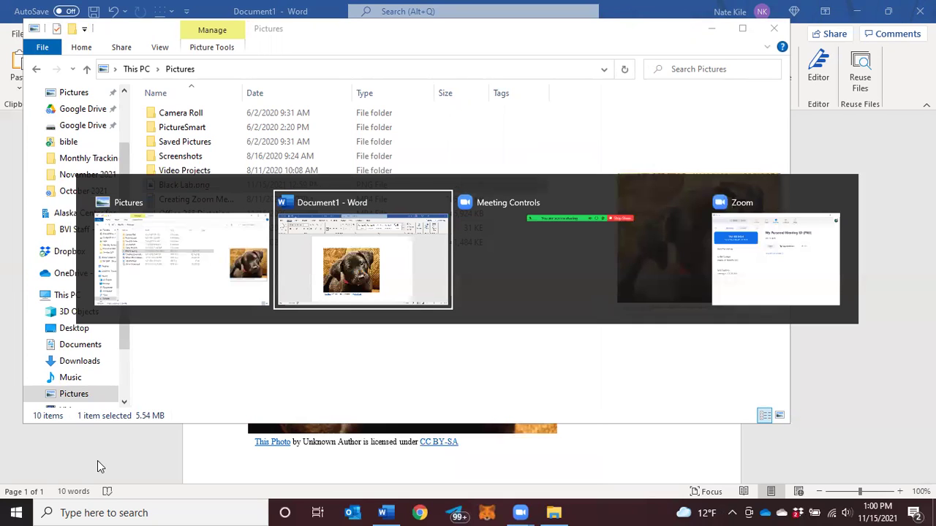
key("alt+Tab")
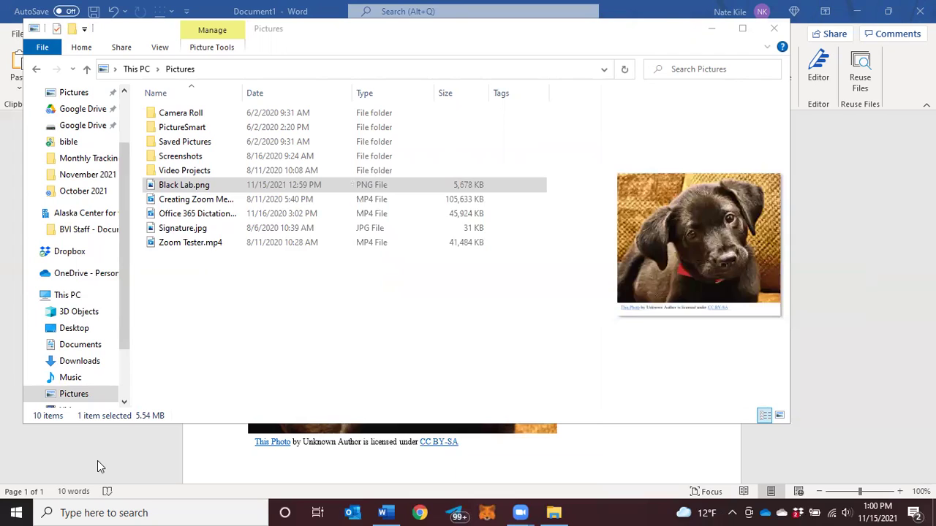